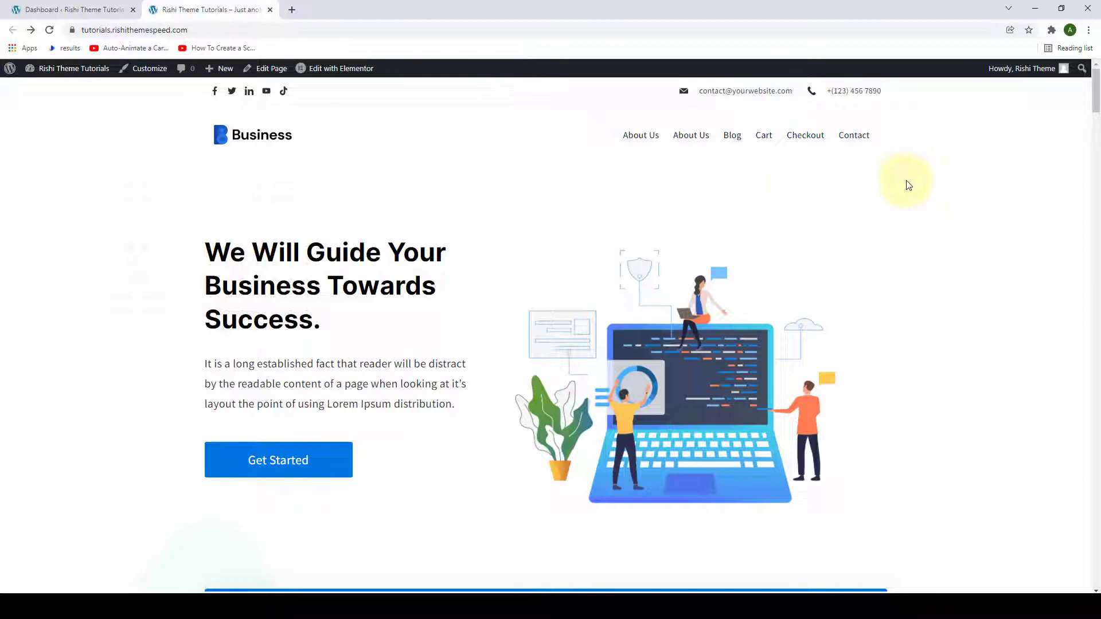
Step: Scroll through the homepage, then return to the top of the page
scroll(906, 182, "down", 4)
scroll(823, 298, "down", 3)
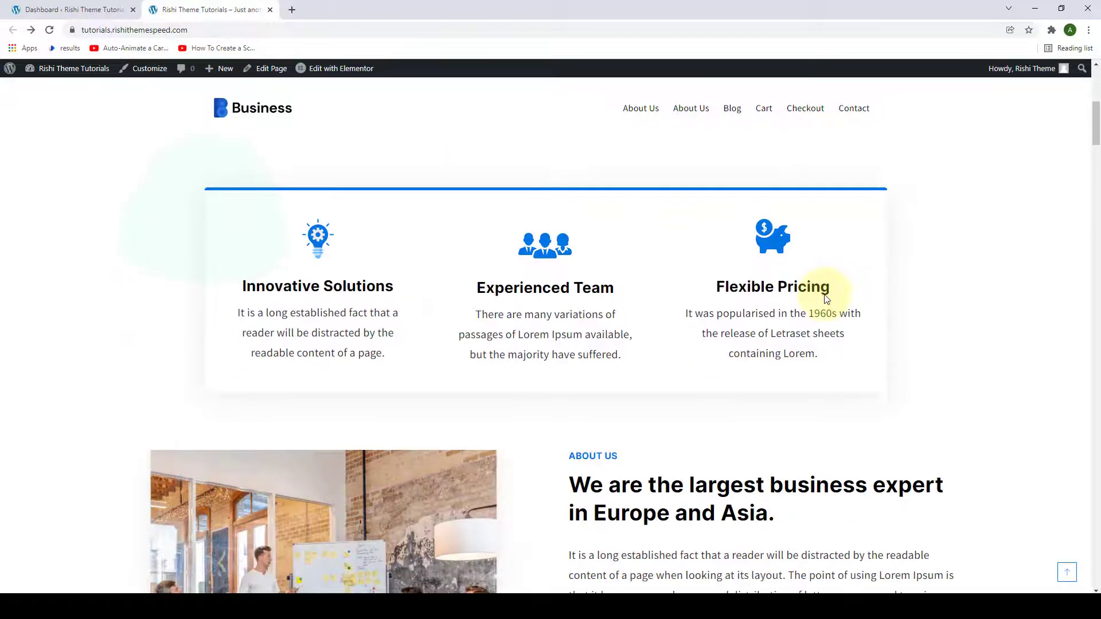
scroll(826, 298, "down", 10)
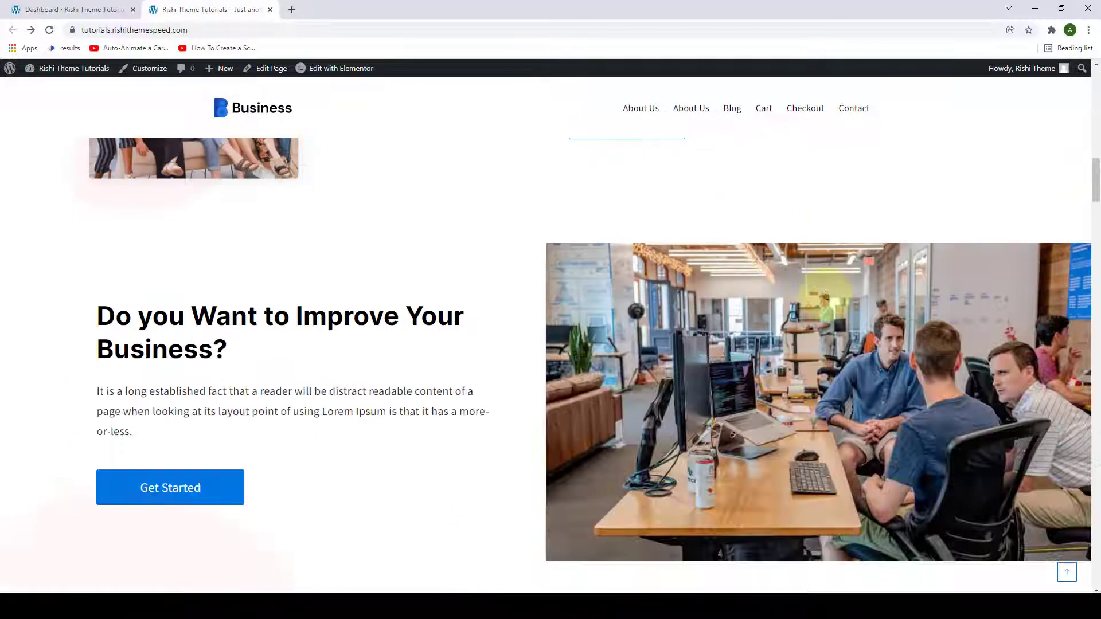
scroll(827, 296, "down", 8)
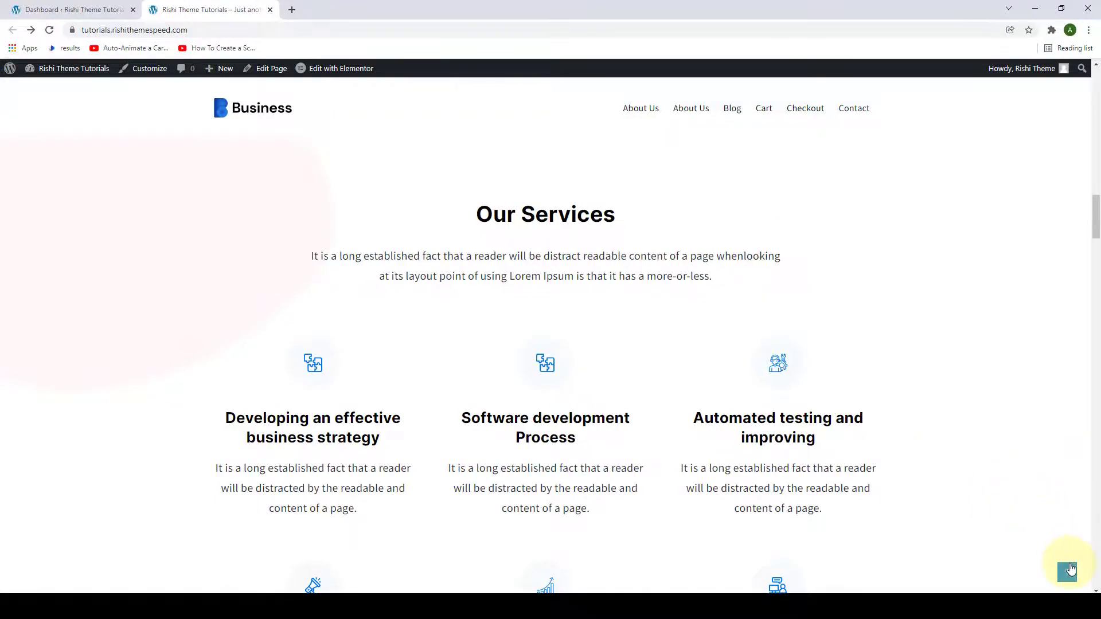
left_click(1068, 571)
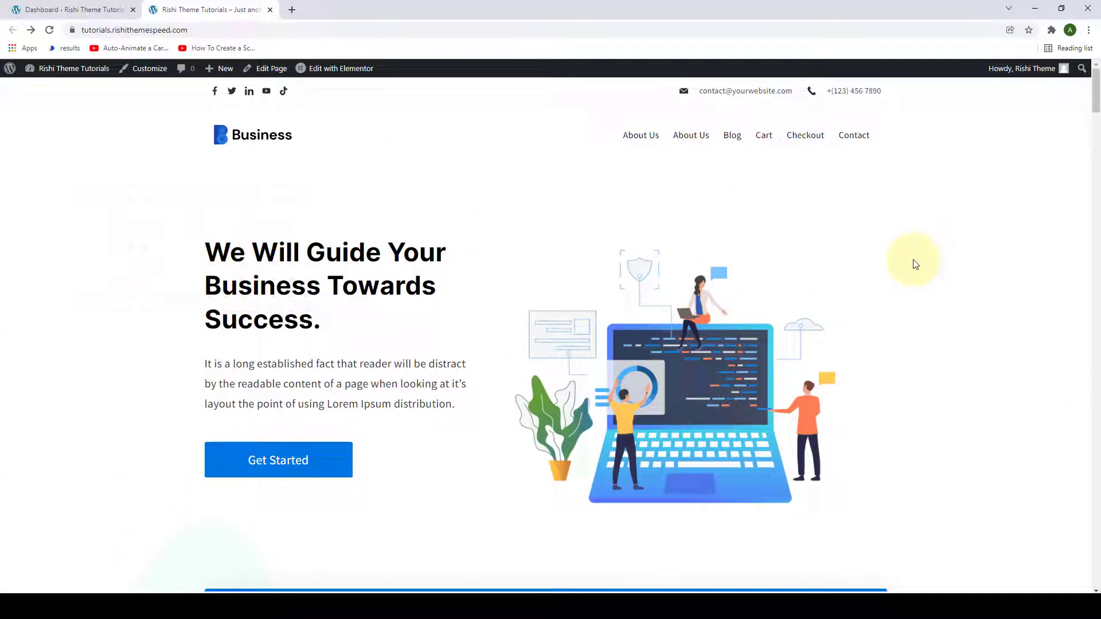
Step: Open the Customizer at Layouts › Container, showing 1200 px width and Unboxed layout
left_click(165, 72)
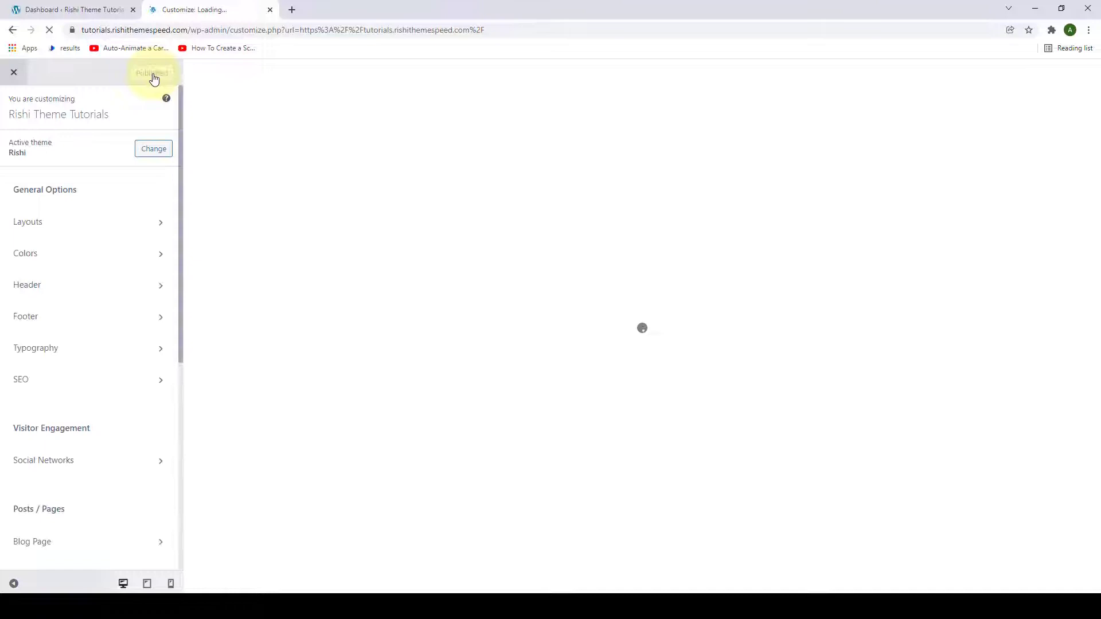
left_click(157, 235)
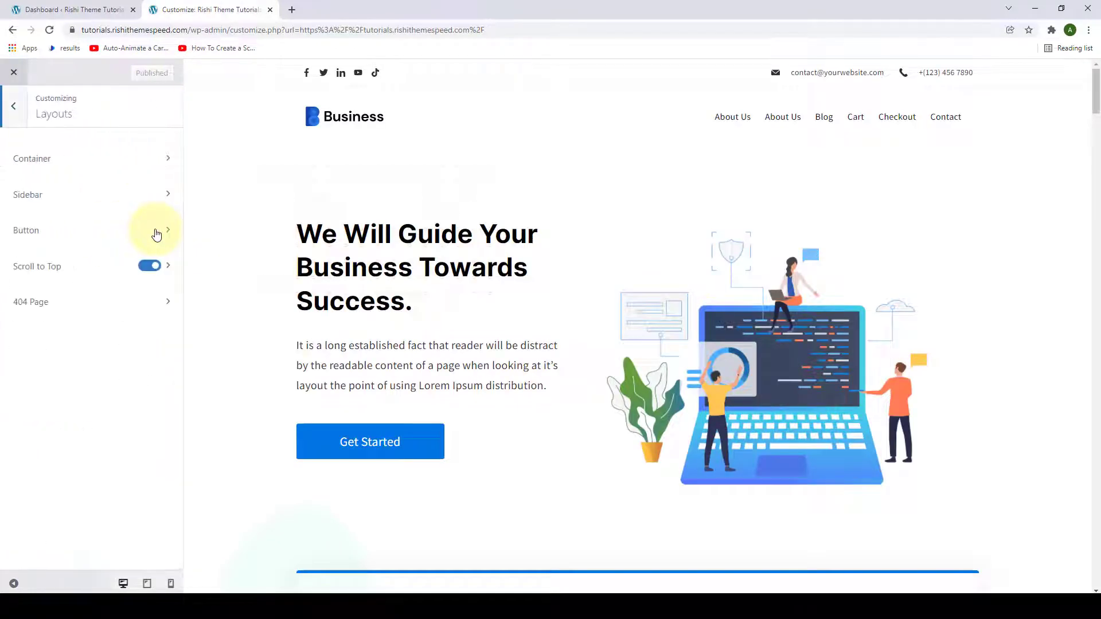
left_click(167, 159)
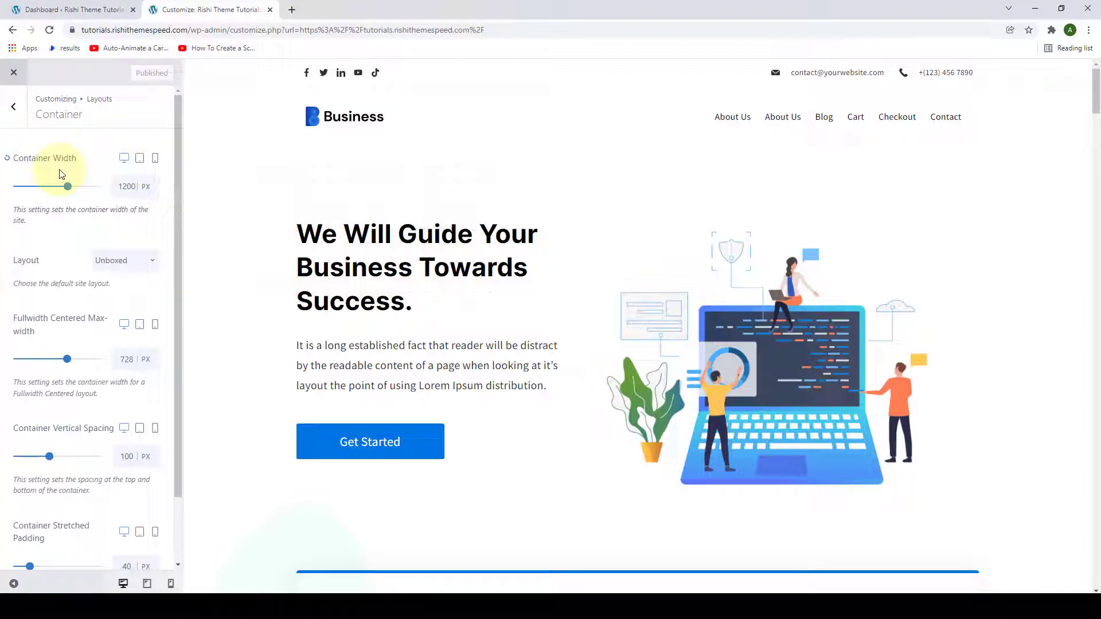
Step: Reset Container Width to its default 1170 px and keep the Unboxed layout
mouse_move(68, 186)
left_mouse_down()
mouse_move(75, 192)
mouse_move(66, 192)
left_mouse_up()
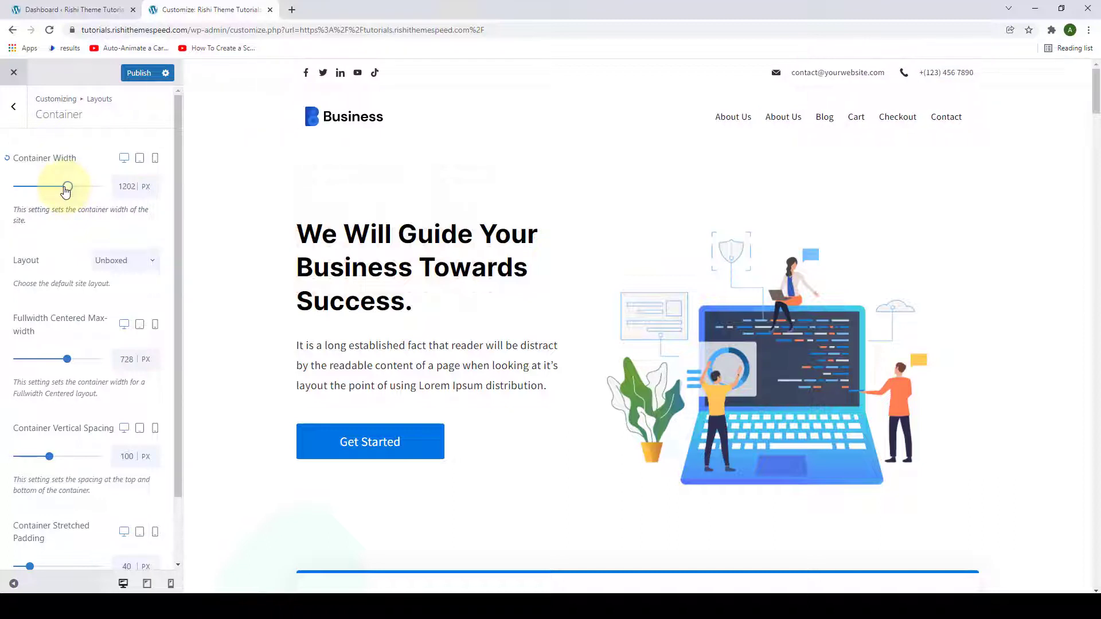
left_click(8, 158)
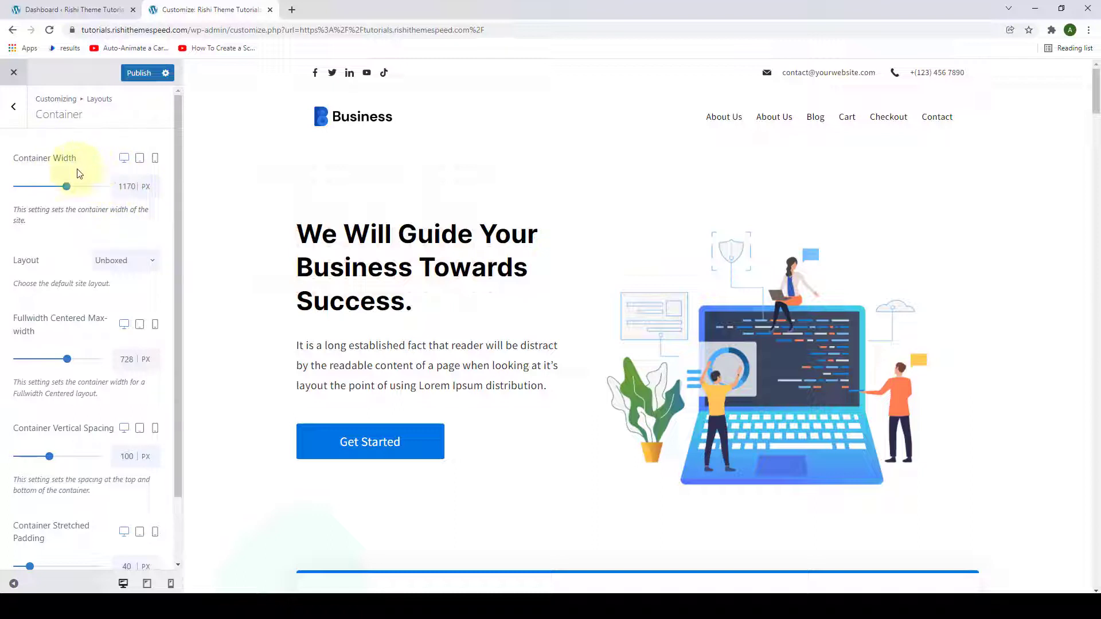
scroll(52, 178, "down", 1)
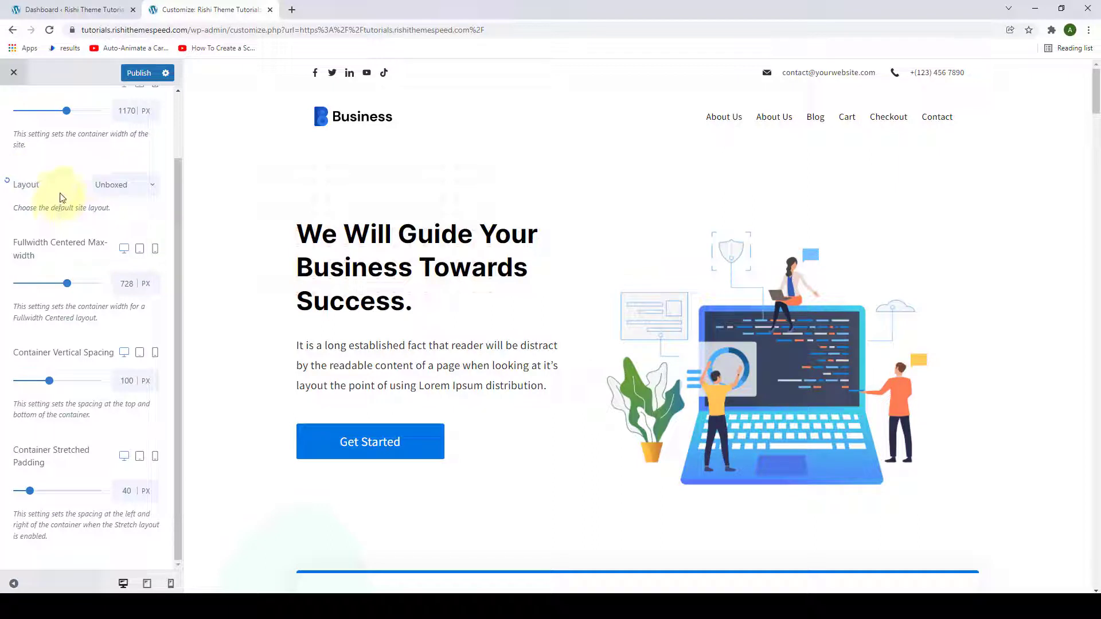
left_click(140, 189)
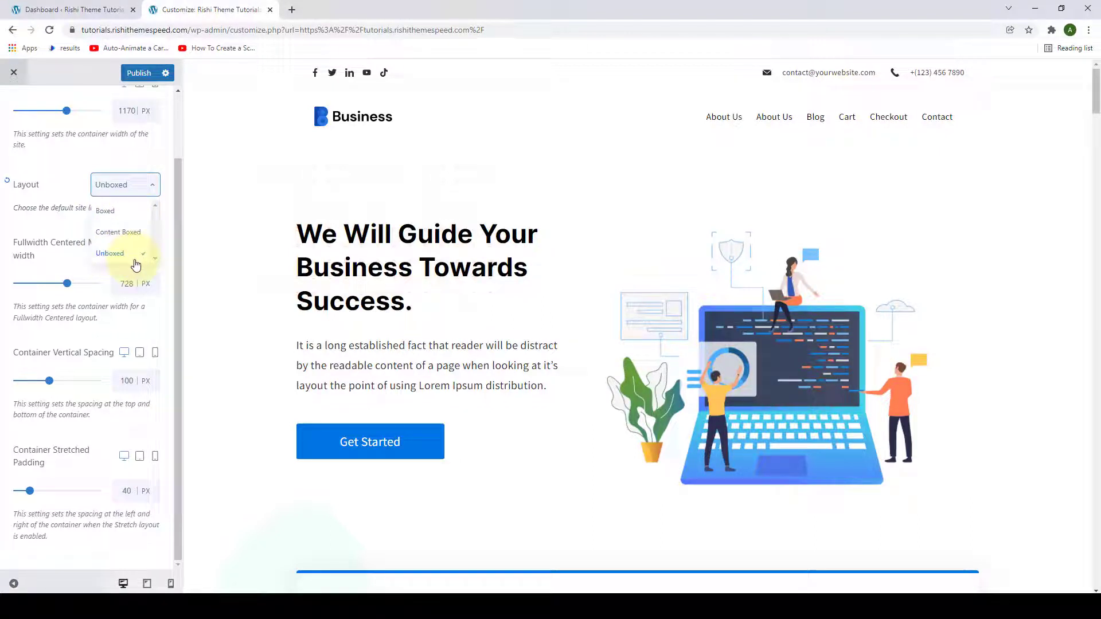
left_click(74, 193)
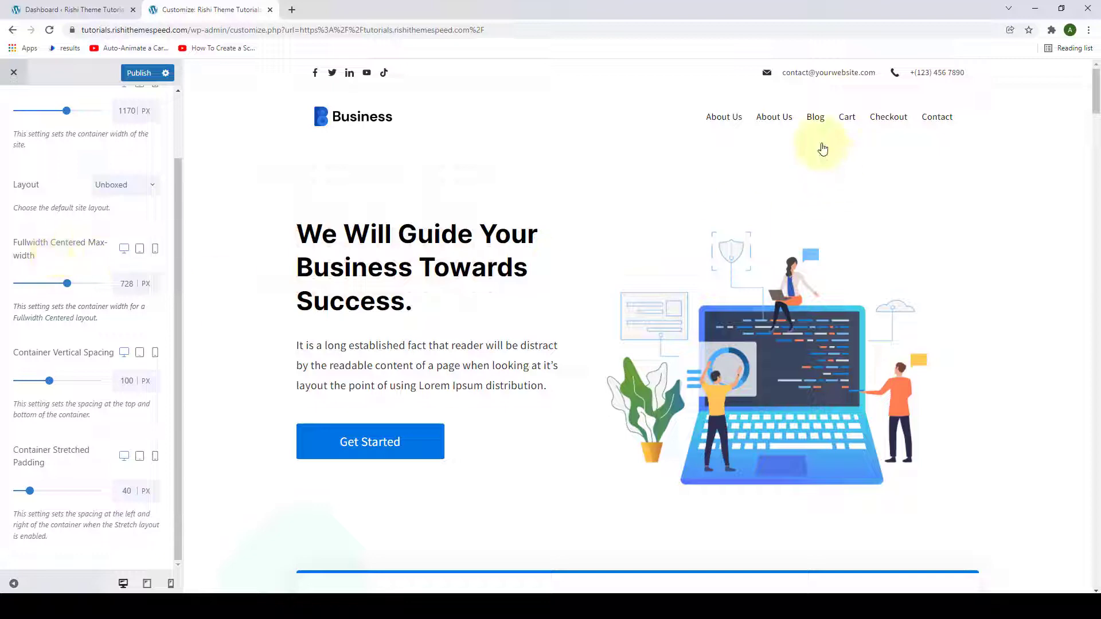
Step: Preview the Blog page and open the post 'Starting a business Practice of development'
left_click(826, 126)
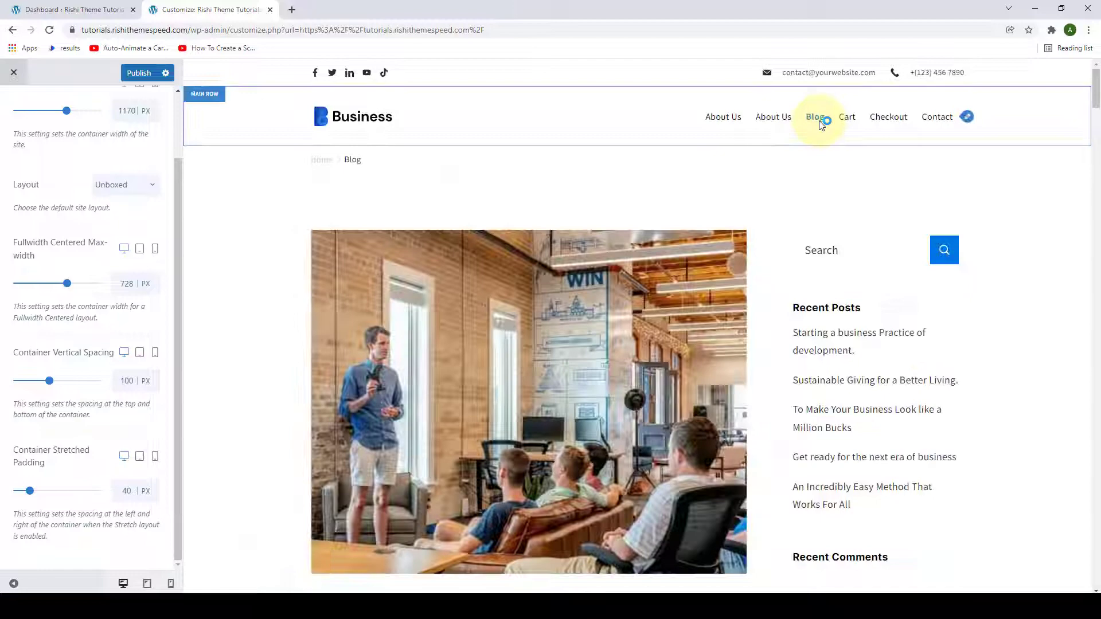
scroll(487, 284, "down", 5)
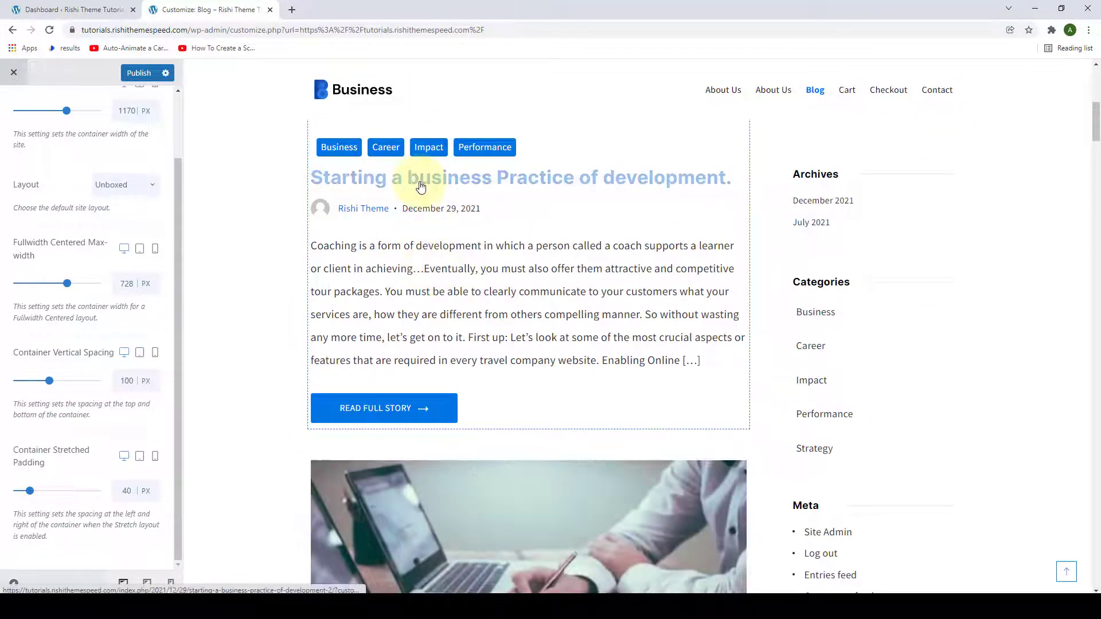
left_click(420, 184)
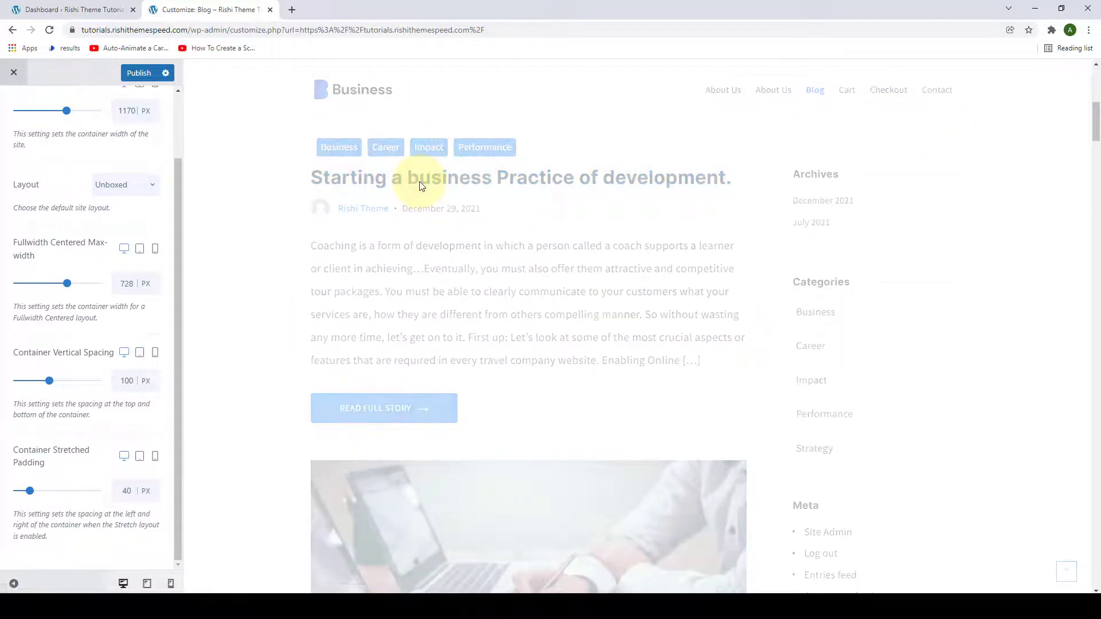
Step: Widen Fullwidth Centered Max-width from 728 to 1051 px
scroll(602, 384, "down", 8)
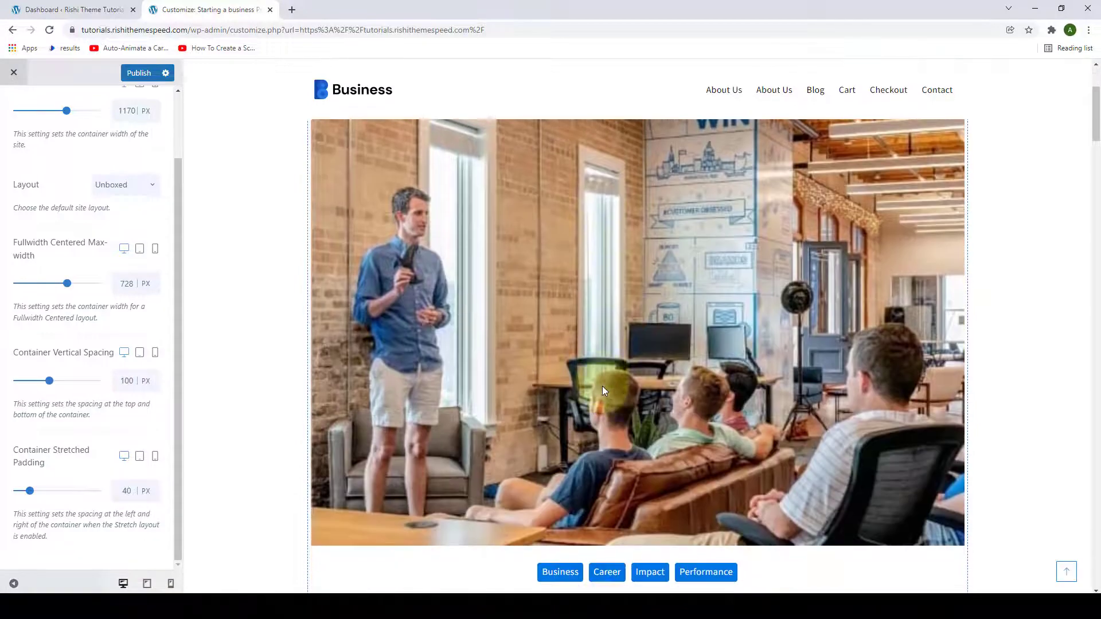
scroll(599, 383, "down", 1)
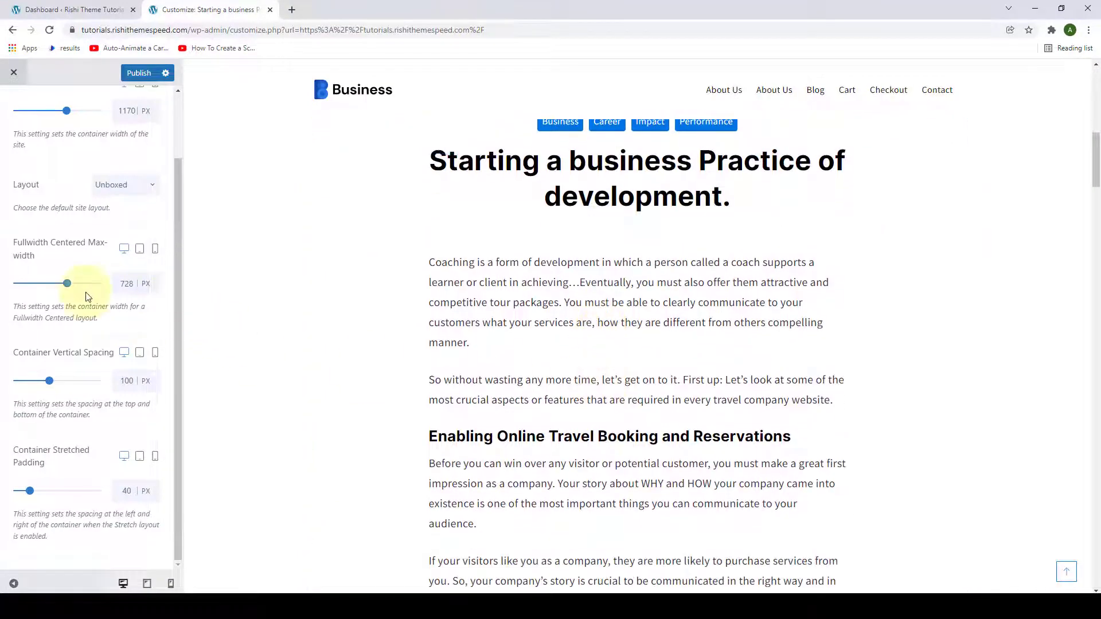
left_click_drag(70, 286, 88, 292)
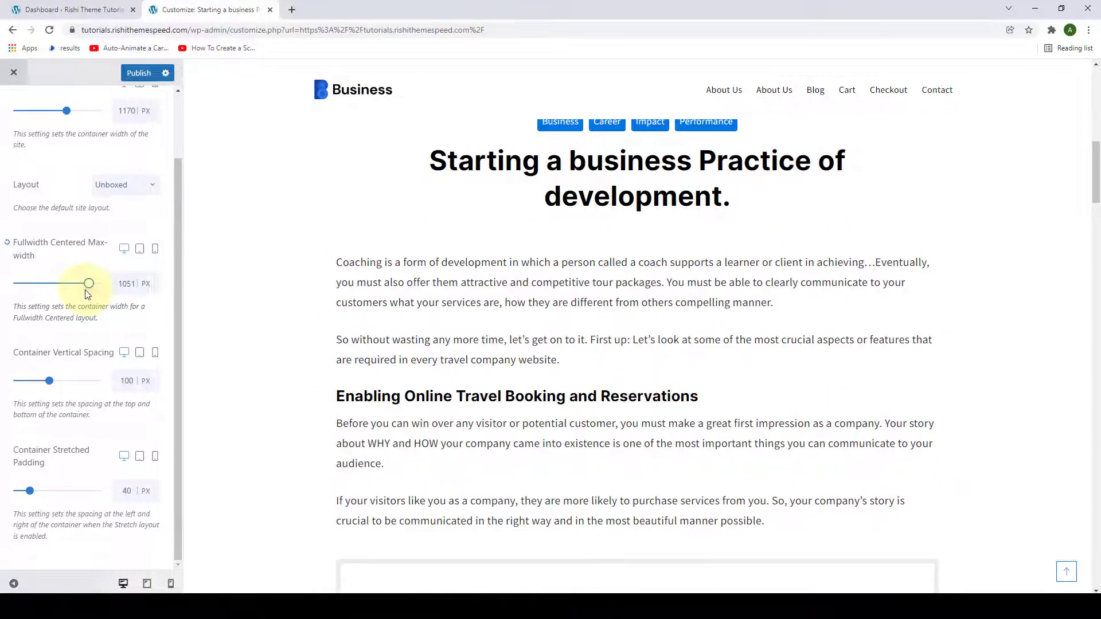
scroll(547, 306, "down", 6)
scroll(590, 327, "up", 10)
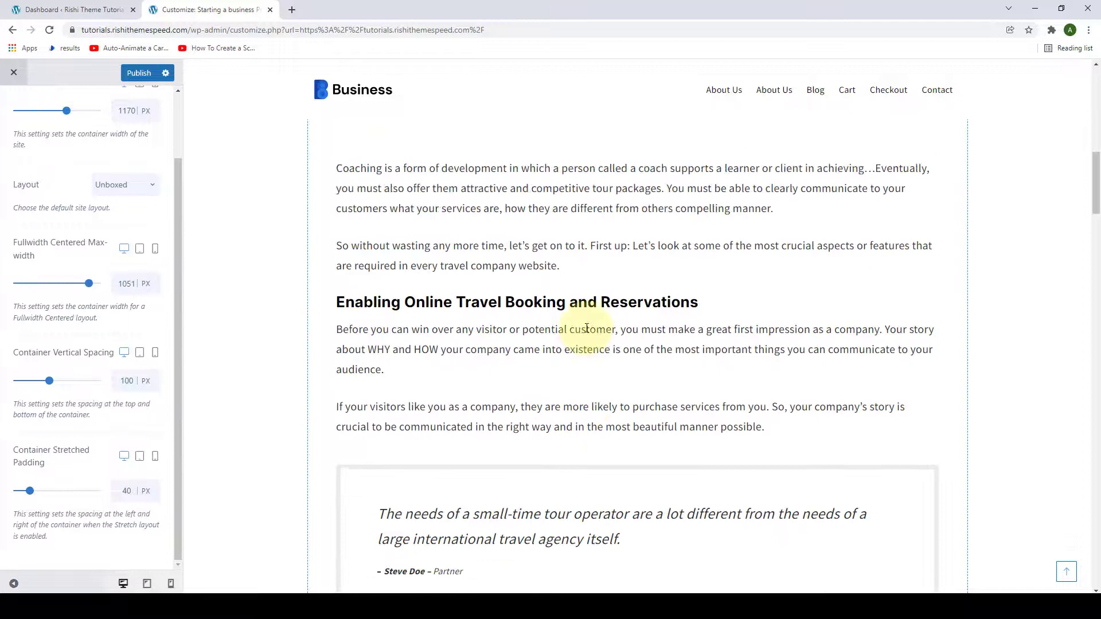
scroll(586, 330, "up", 3)
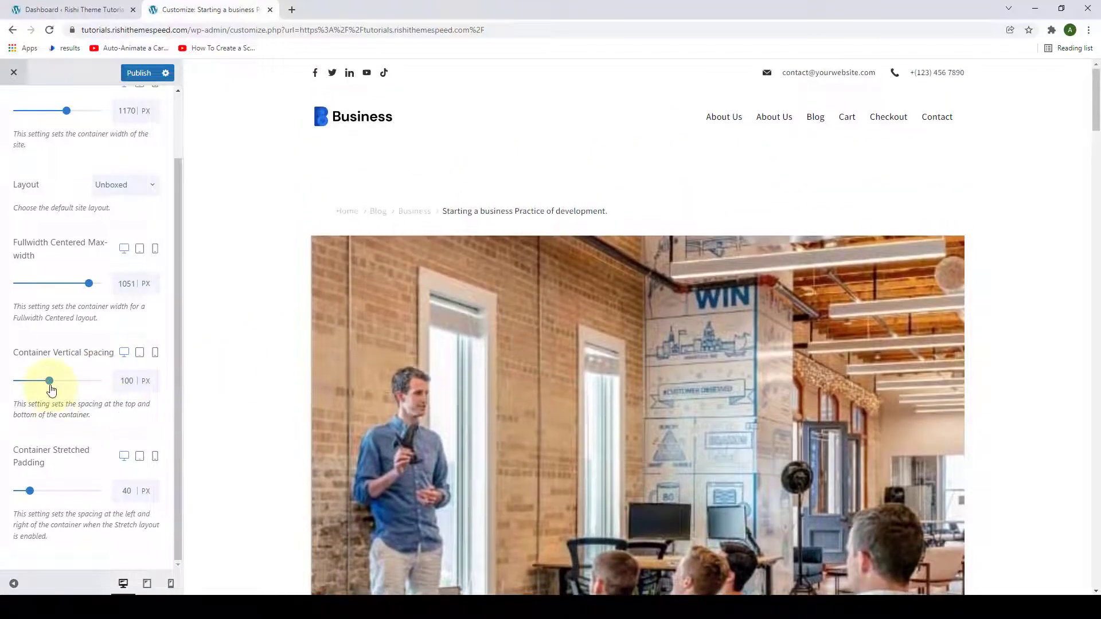
Step: Raise Container Vertical Spacing from 100 to 138 px
mouse_move(49, 386)
left_mouse_down()
mouse_move(71, 385)
mouse_move(58, 384)
left_mouse_up()
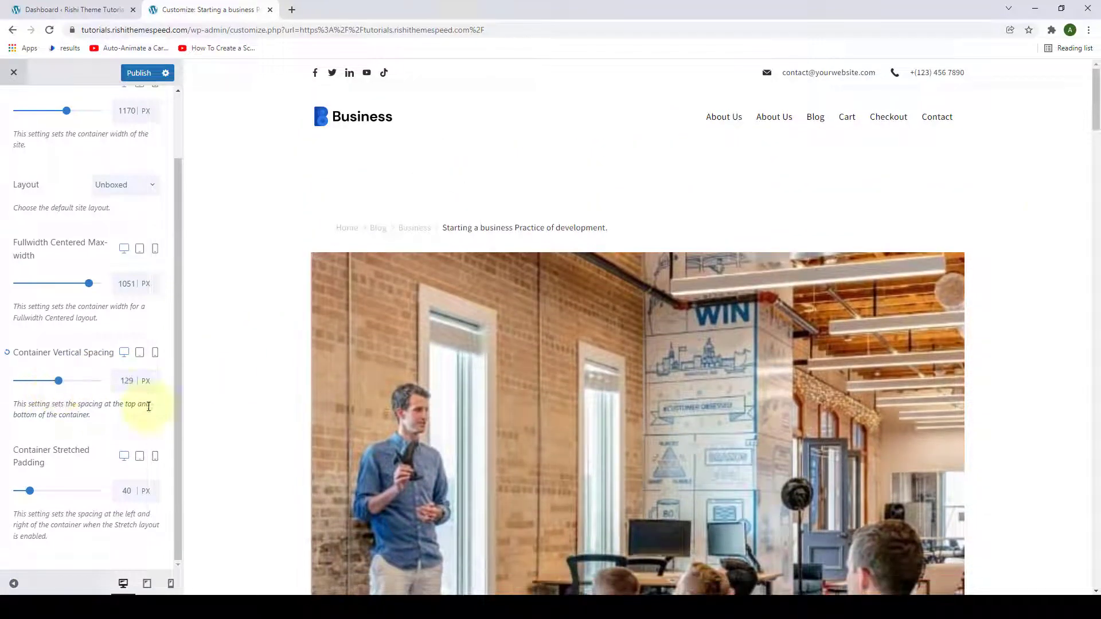
left_click_drag(1093, 100, 1095, 539)
mouse_move(57, 381)
left_mouse_down()
mouse_move(73, 389)
mouse_move(61, 390)
left_mouse_up()
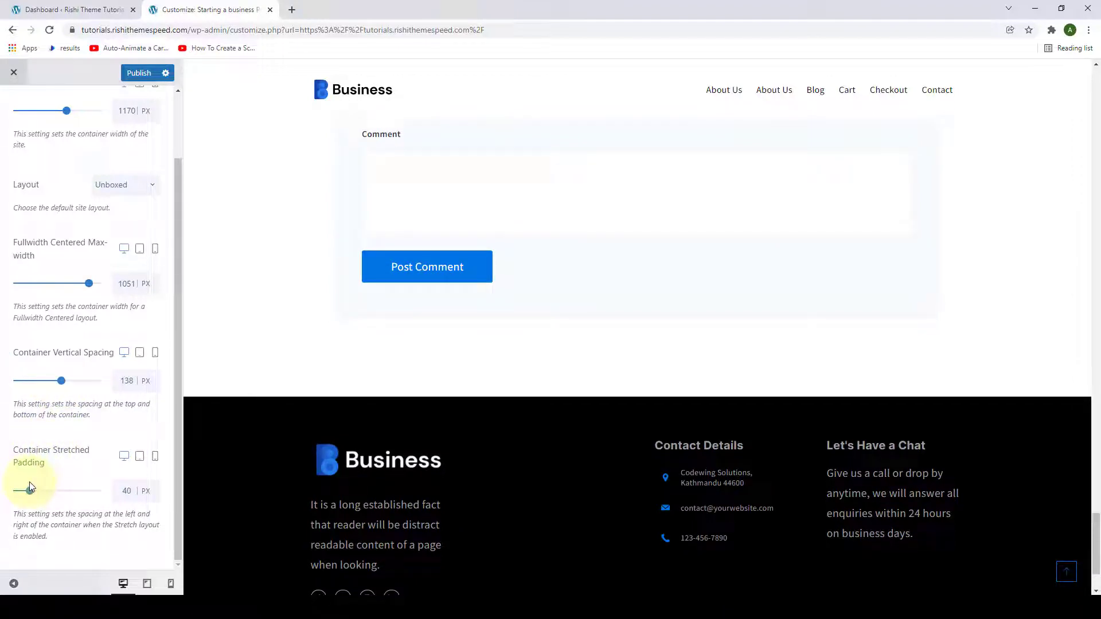
Step: Load the Blog page in the Customizer preview
left_click(821, 99)
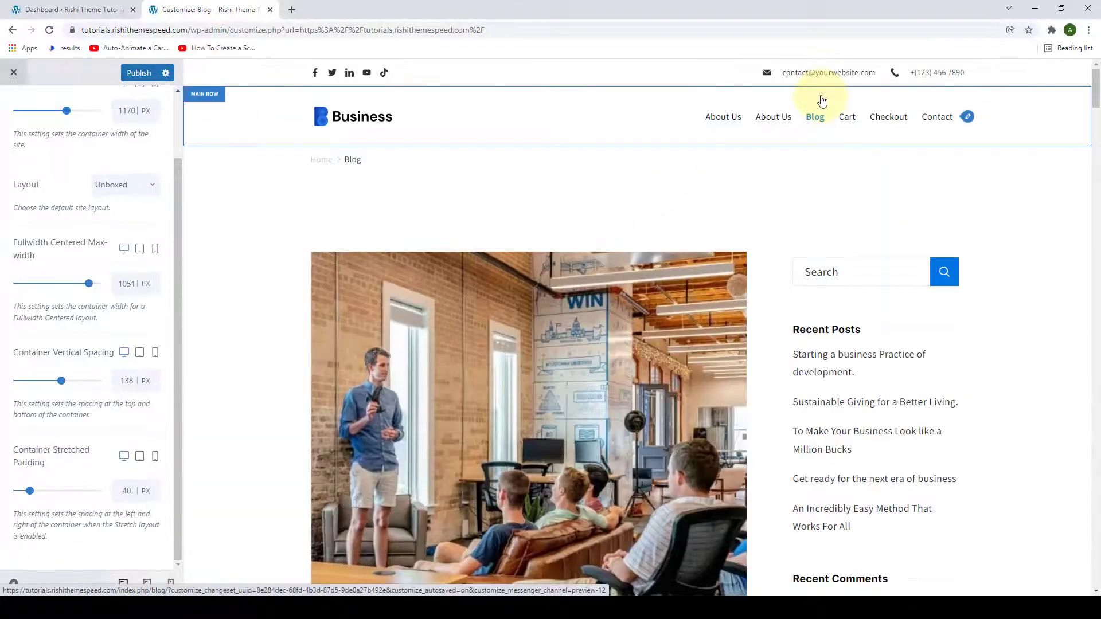
scroll(86, 476, "up", 1)
scroll(84, 476, "up", 3)
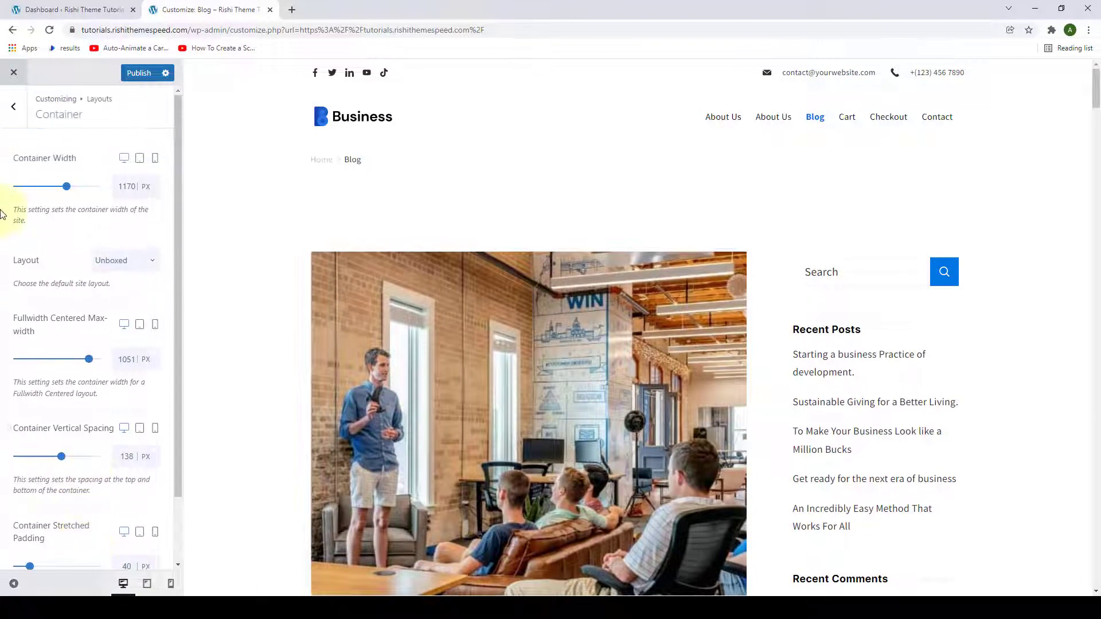
Step: Enable Stretch Layout in the Blog Page settings and check the wider full-screen preview
left_click(12, 110)
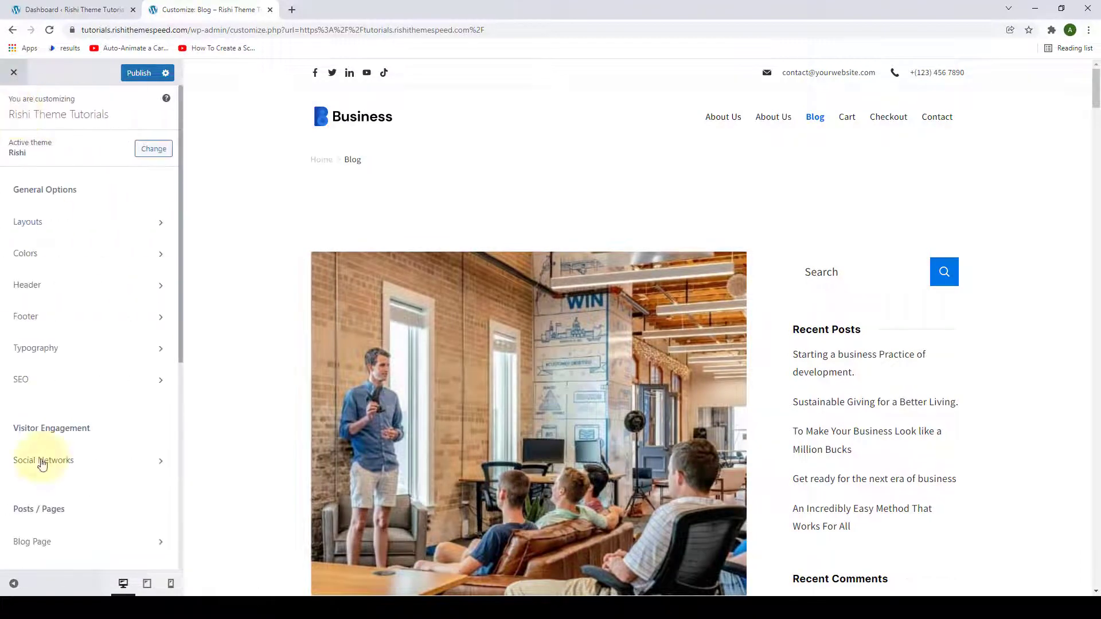
scroll(63, 424, "down", 3)
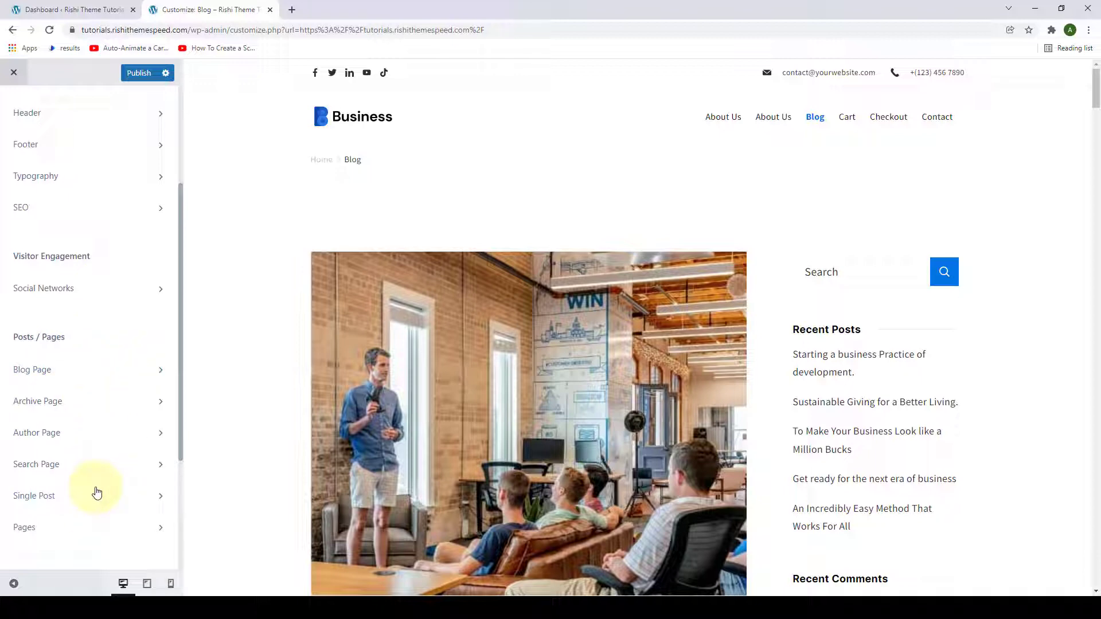
left_click(131, 373)
scroll(131, 375, "down", 2)
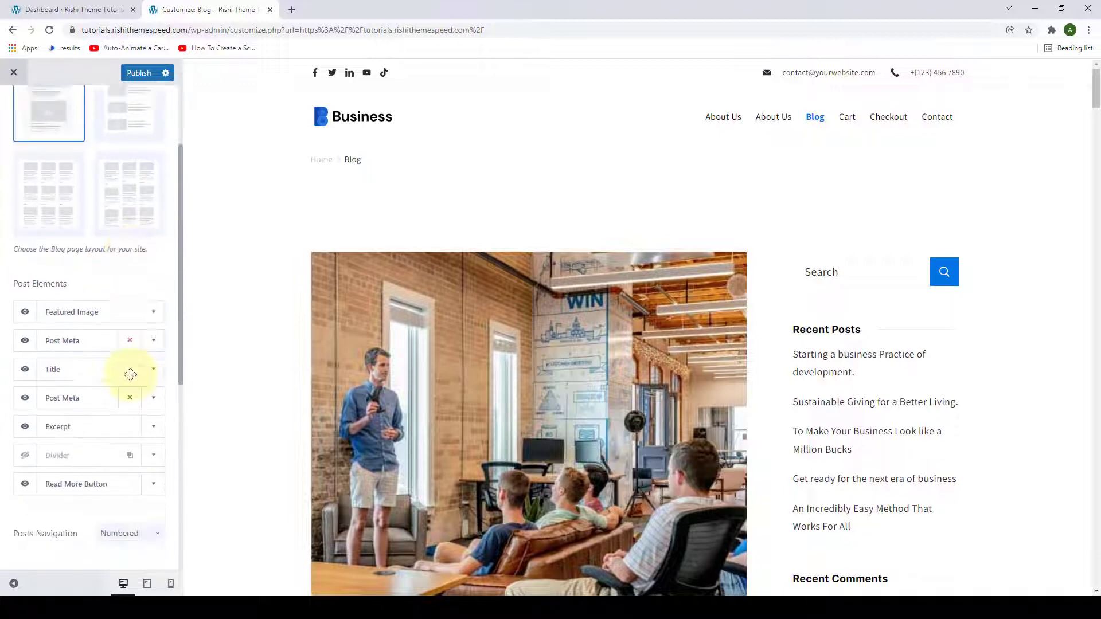
scroll(131, 378, "down", 6)
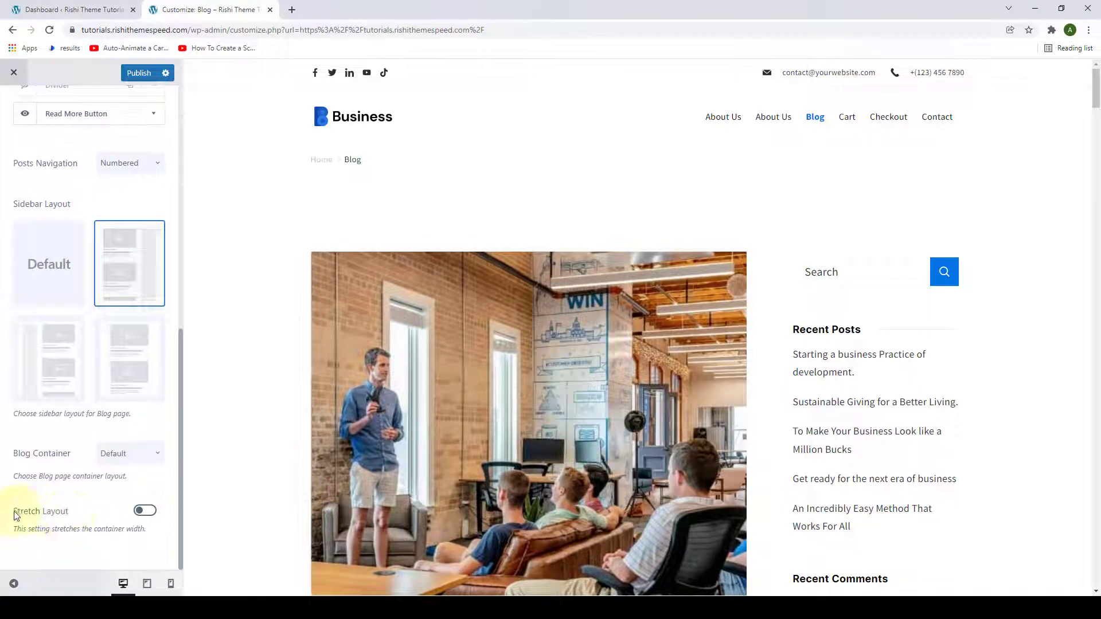
left_click(146, 511)
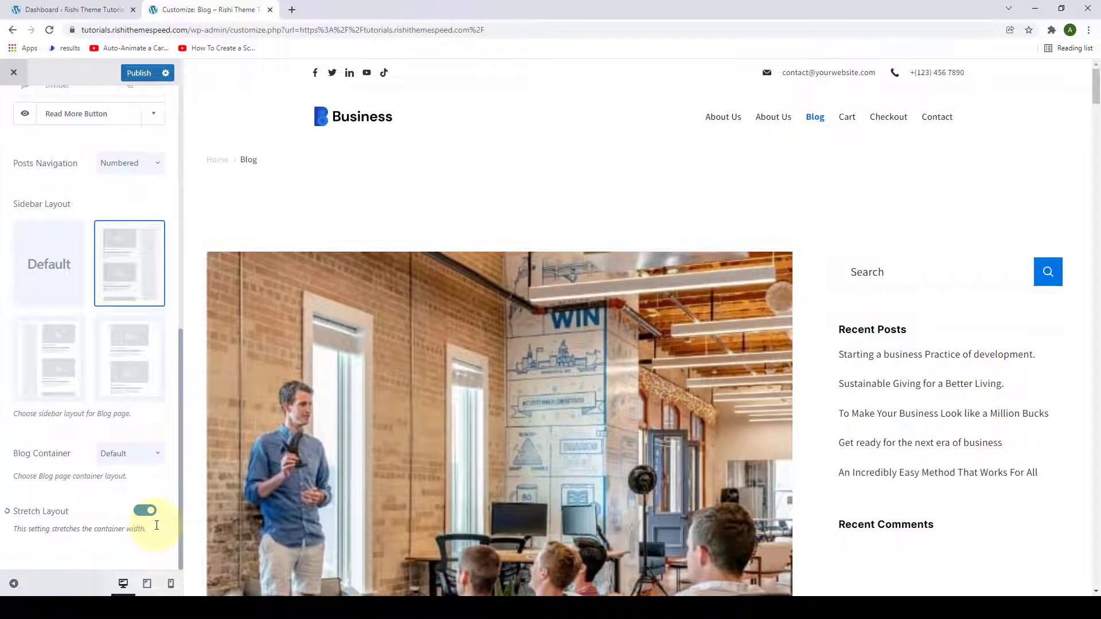
left_click(14, 584)
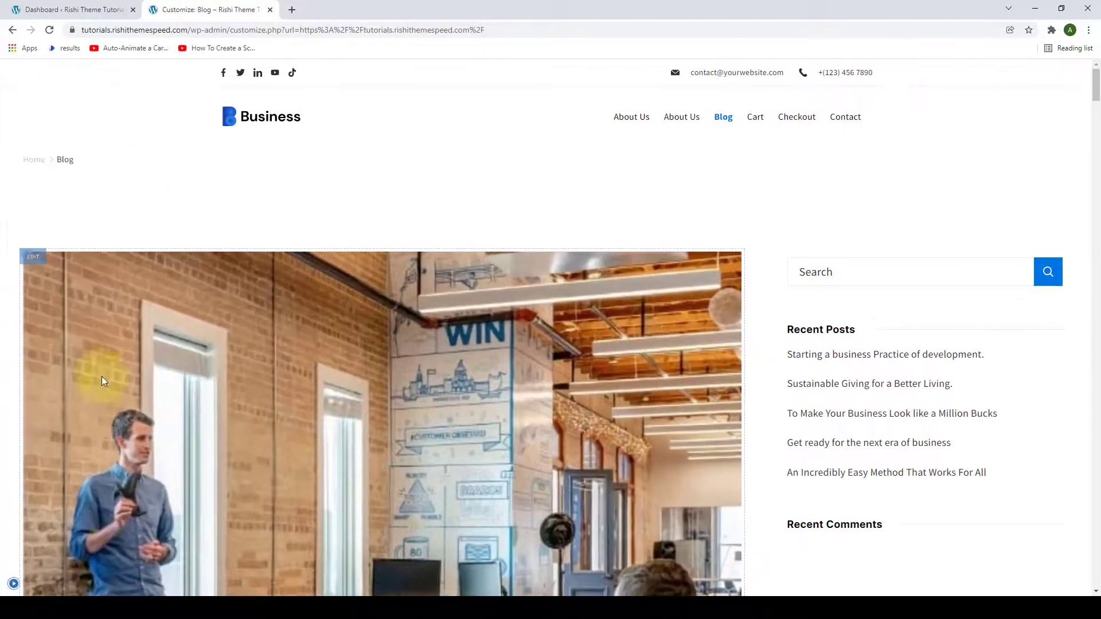
left_click(14, 584)
scroll(43, 509, "up", 10)
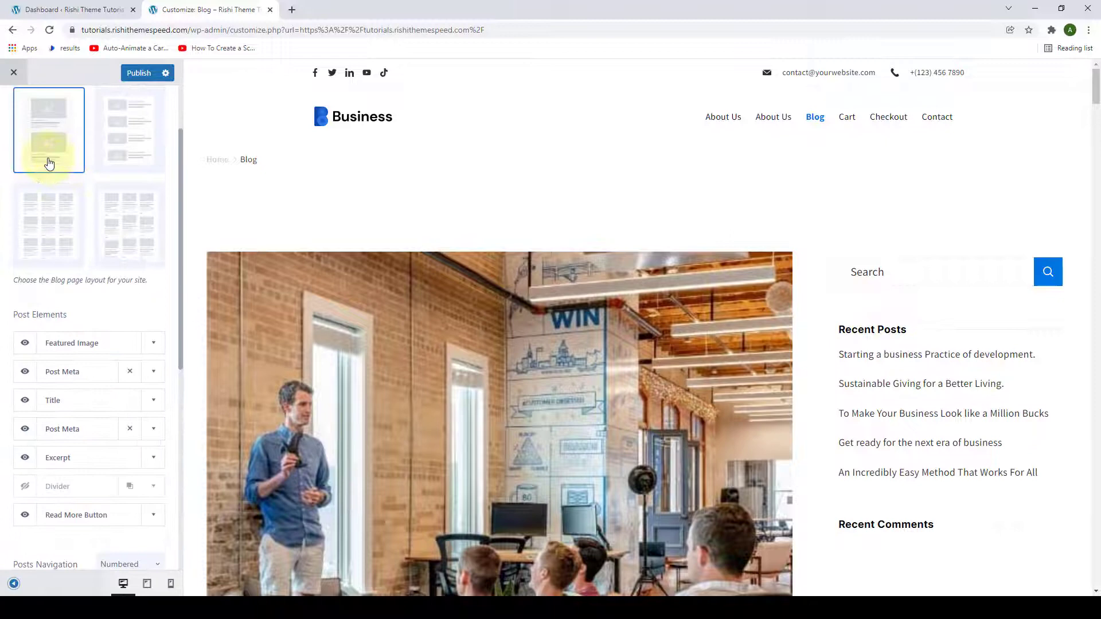
Step: In Layouts › Container, set Container Stretched Padding from 40 to 0 and check the preview
left_click(14, 106)
scroll(69, 196, "up", 5)
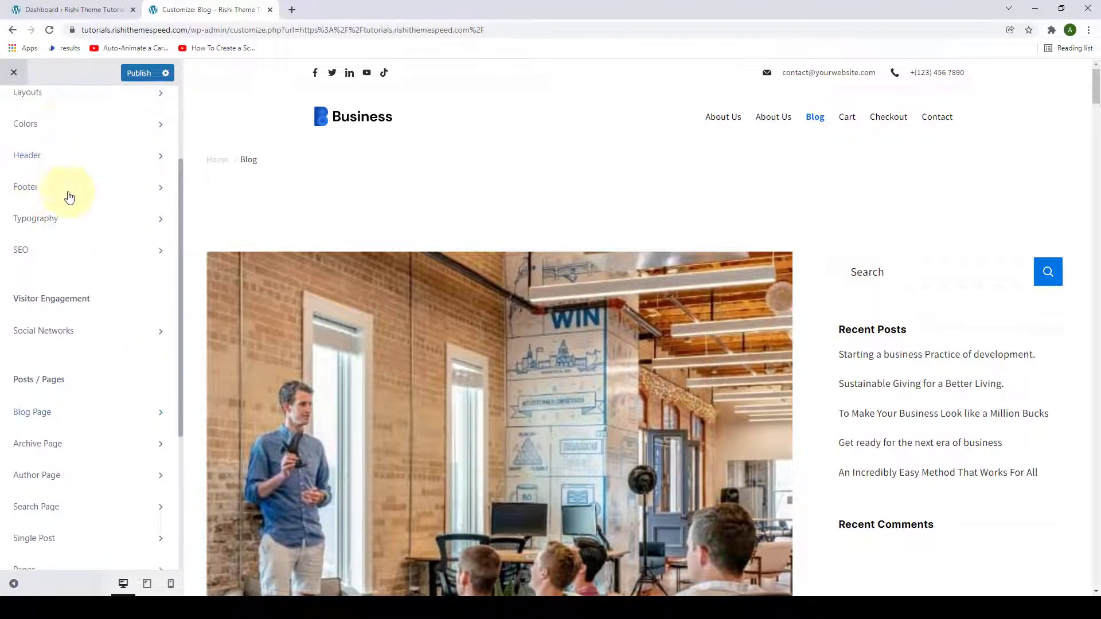
left_click(111, 165)
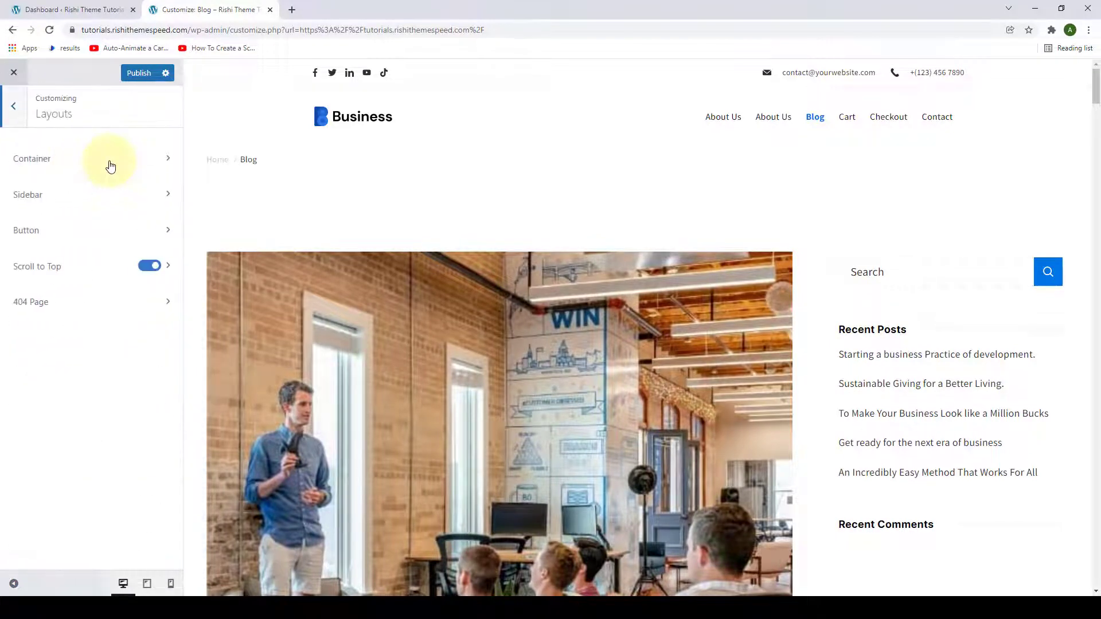
left_click(111, 166)
left_click_drag(173, 163, 173, 342)
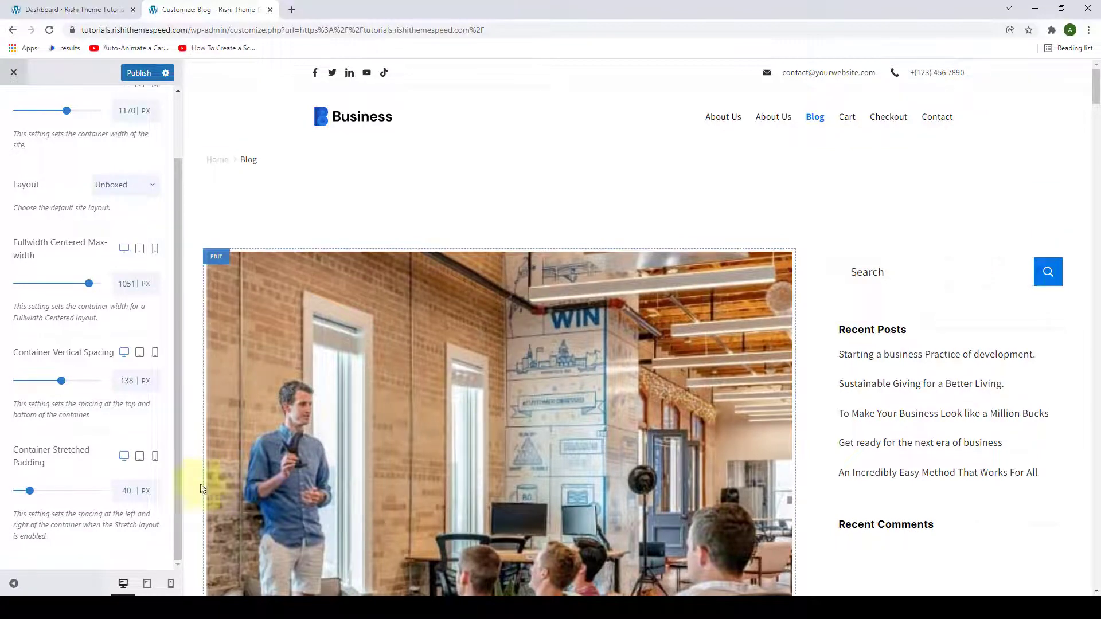
double_click(126, 491)
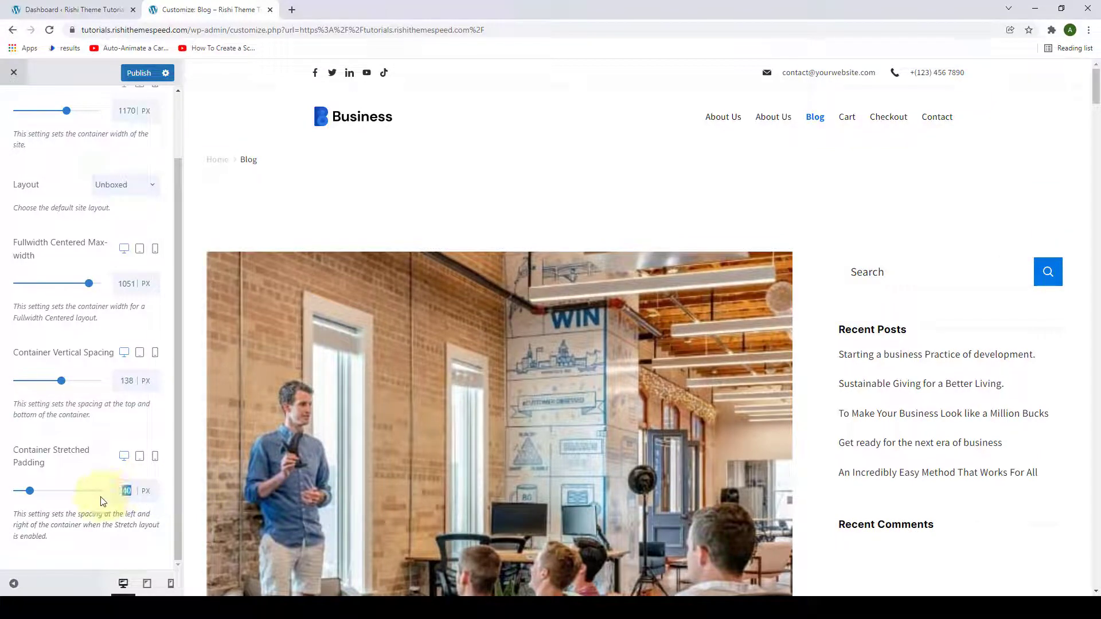
type("0")
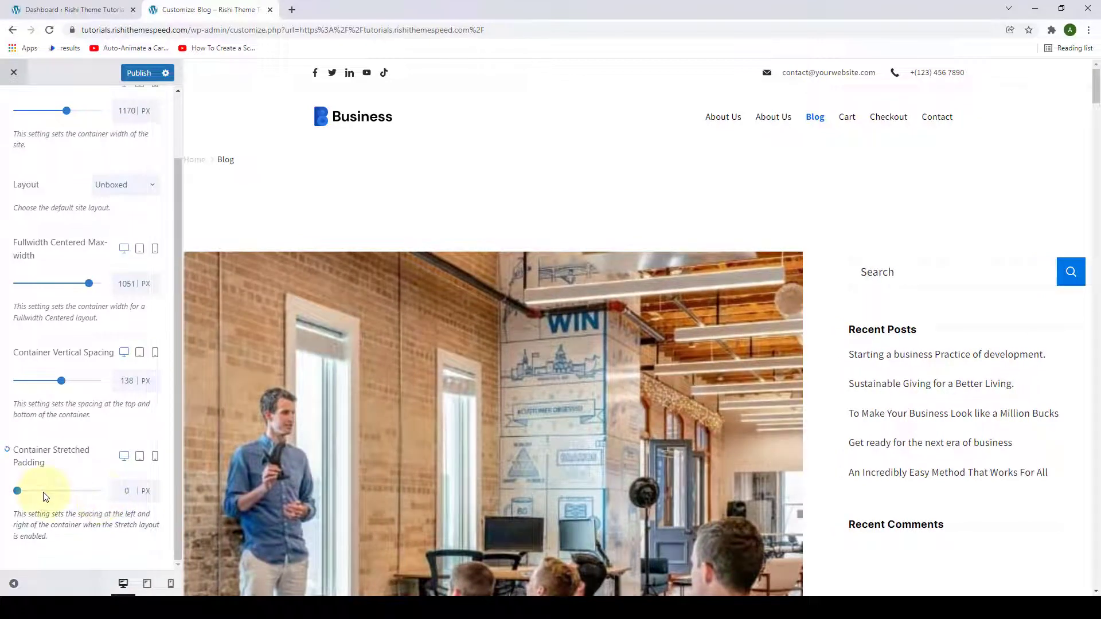
left_click(8, 586)
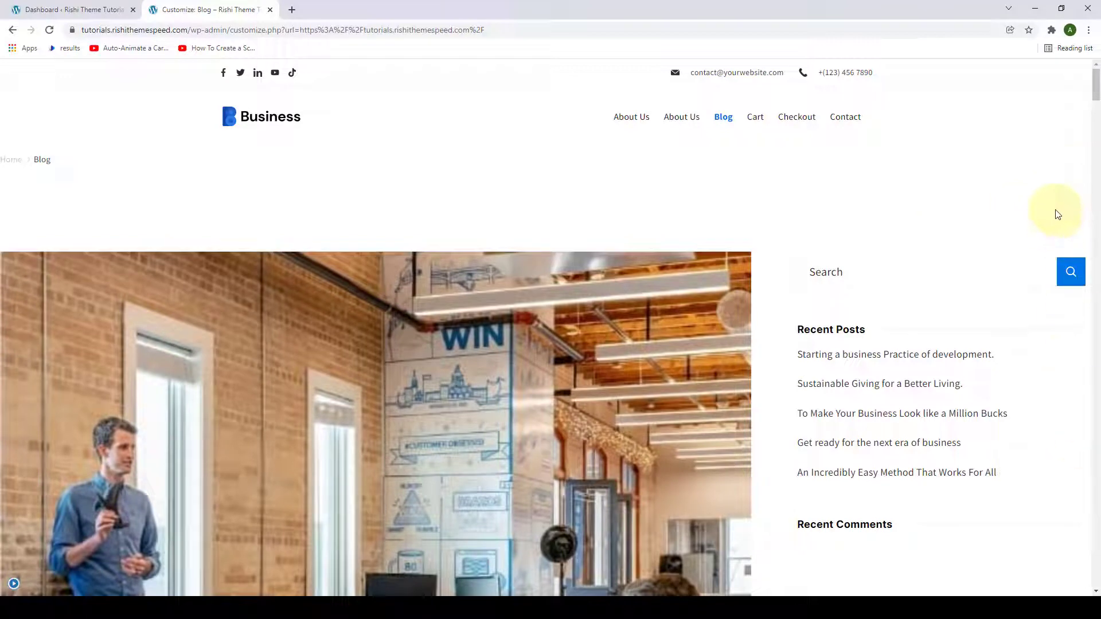
left_click(22, 586)
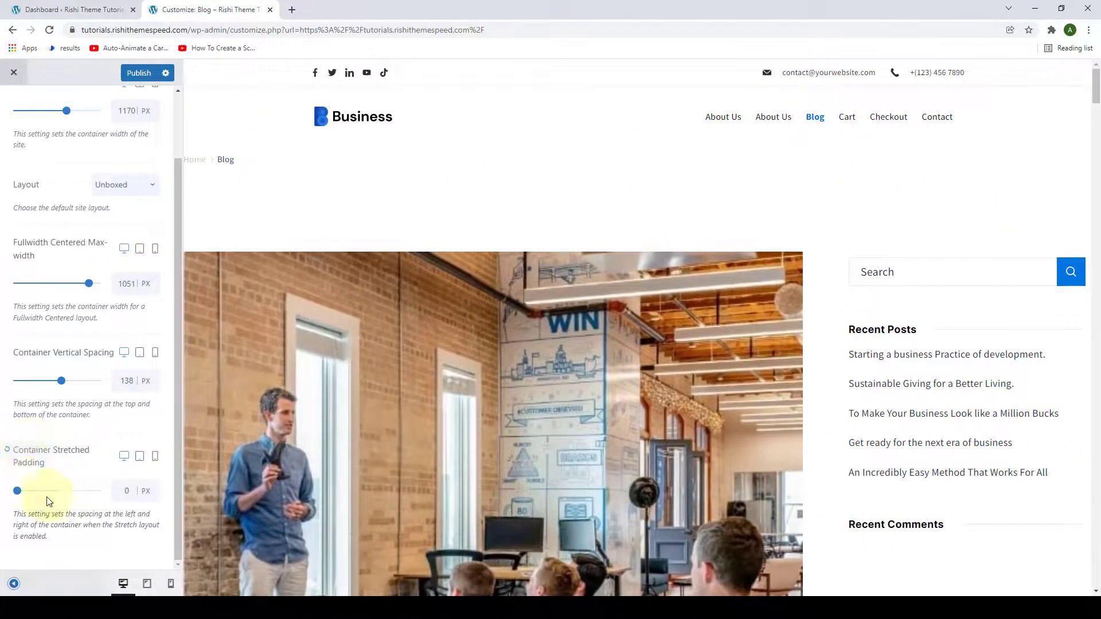
Step: Increase Container Stretched Padding to 101 px and check the padded preview
left_click_drag(18, 491, 49, 493)
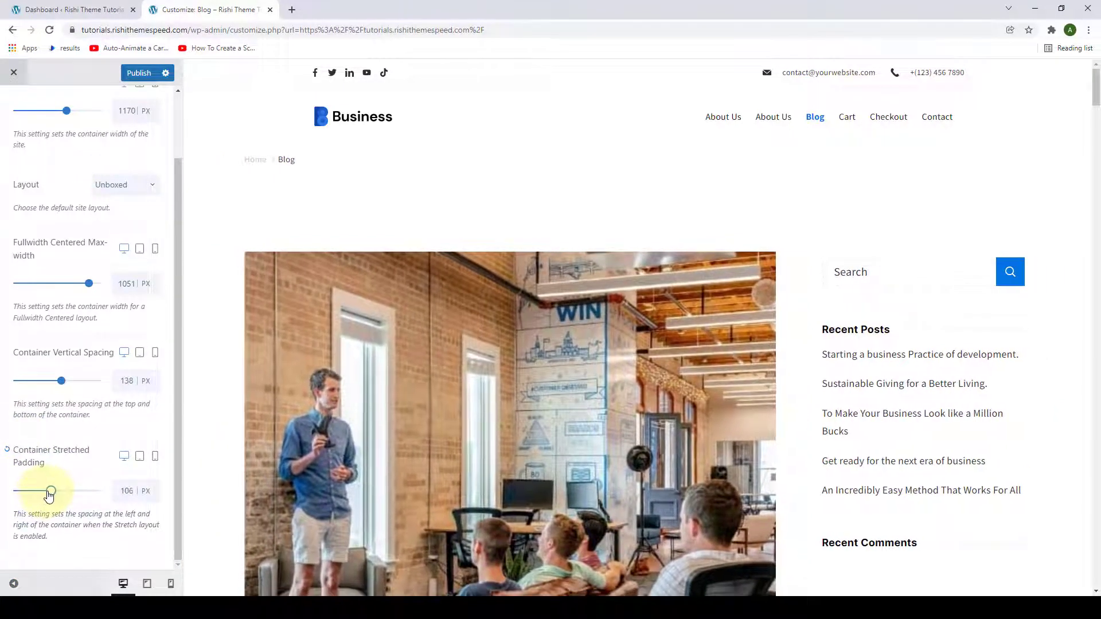
left_click(13, 584)
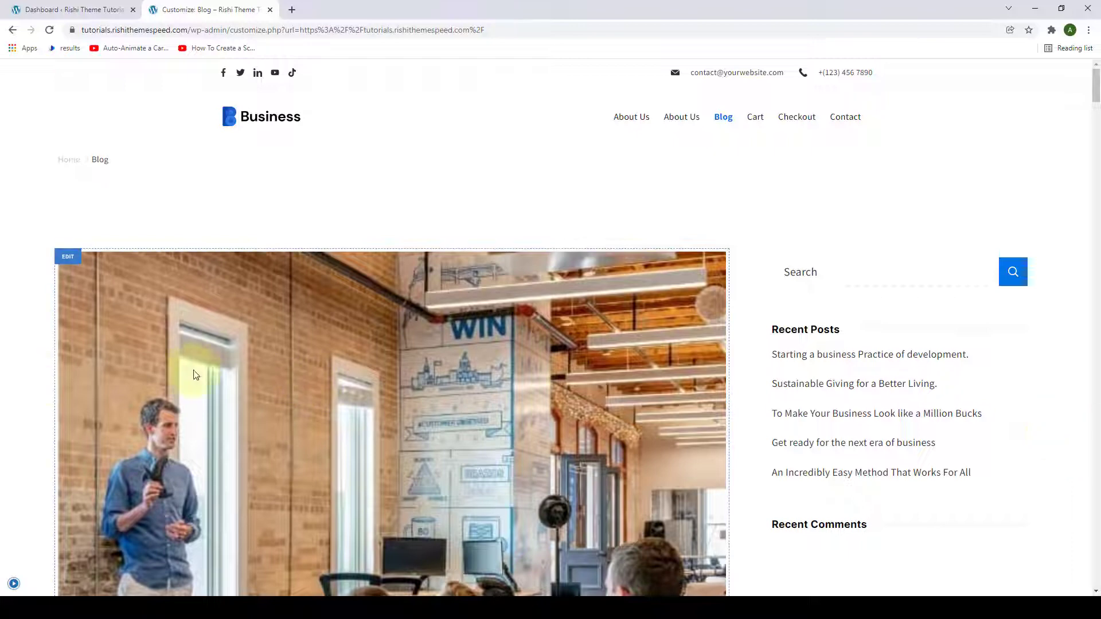
left_click(15, 583)
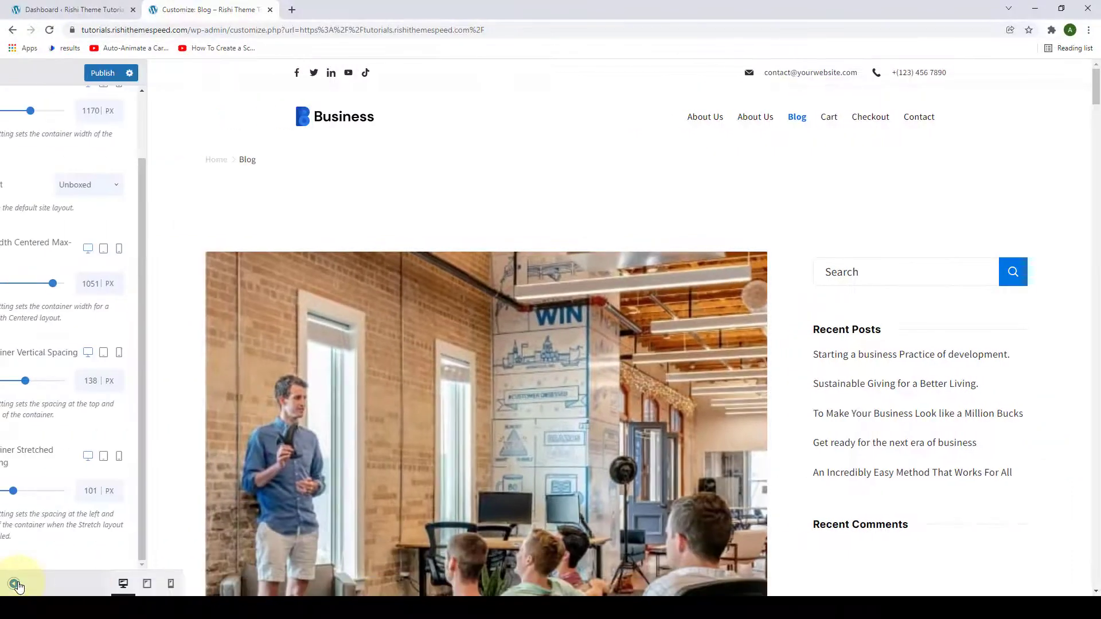
scroll(88, 230, "up", 2)
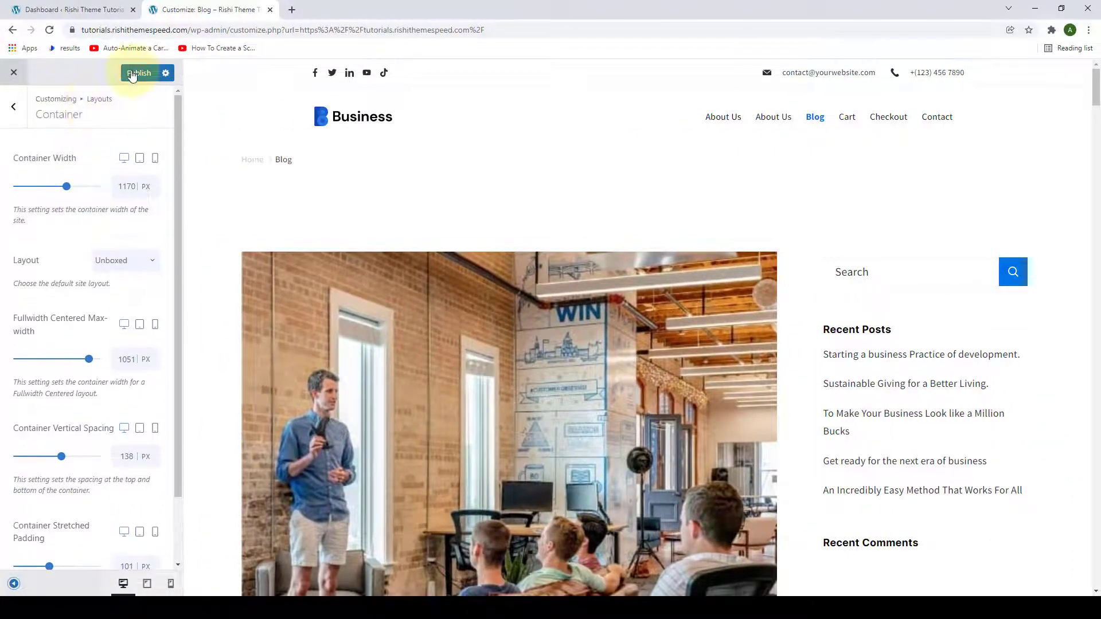